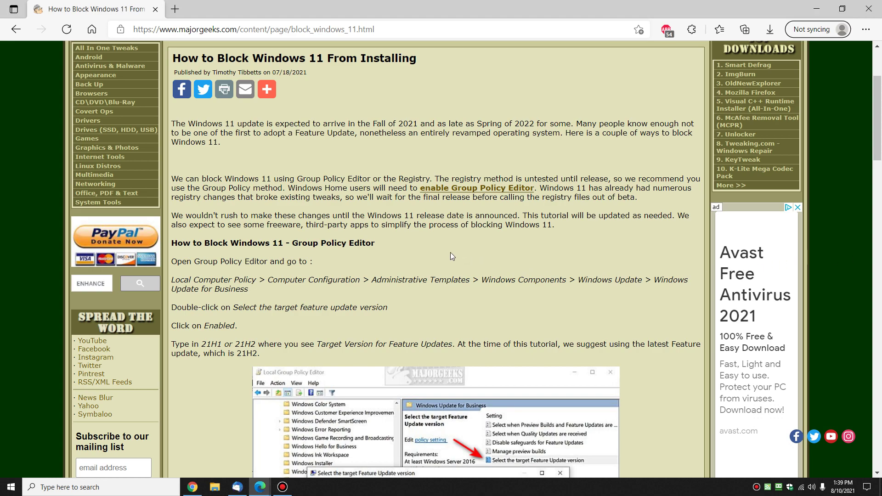
# Launch gpedit.msc from Run and drag the Local Group Policy Editor window beside the article
pyautogui.scroll(3, 450, 253)
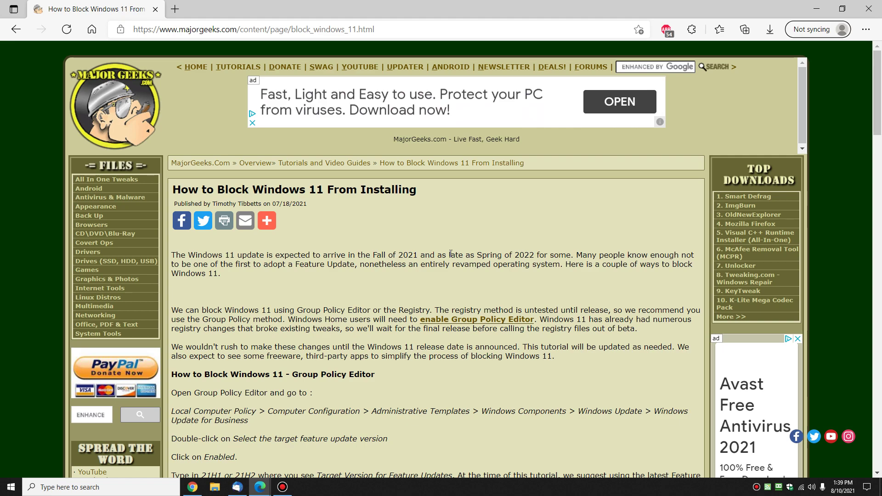
pyautogui.scroll(-3, 494, 225)
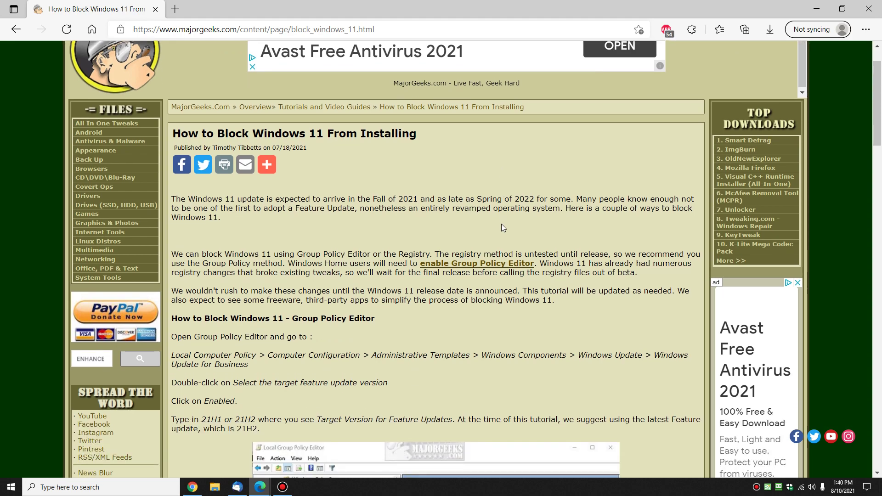
pyautogui.scroll(-3, 501, 224)
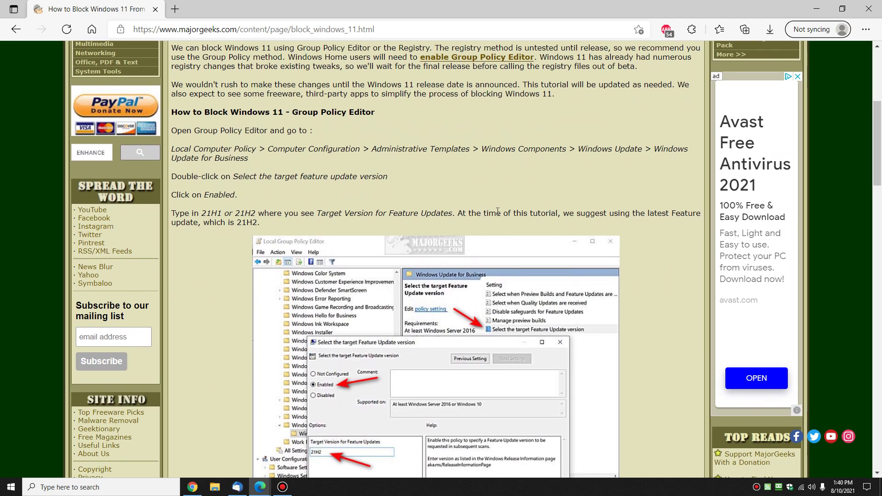
pyautogui.scroll(1, 495, 207)
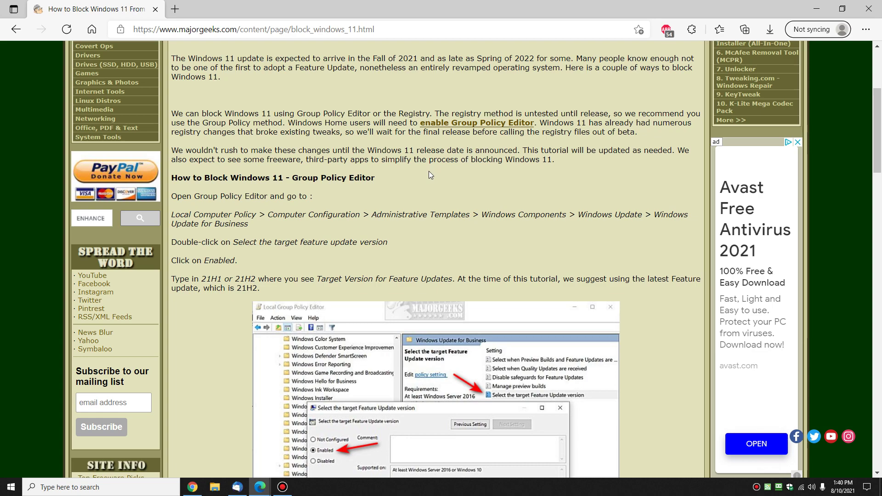
pyautogui.press('super+r')
pyautogui.write('g')
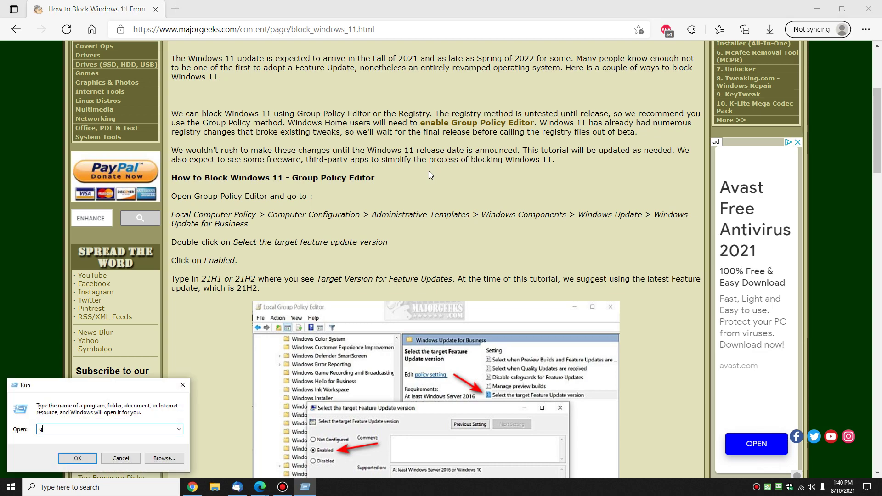
pyautogui.write('pedit.msc')
pyautogui.press('Return')
pyautogui.scroll(1, 429, 171)
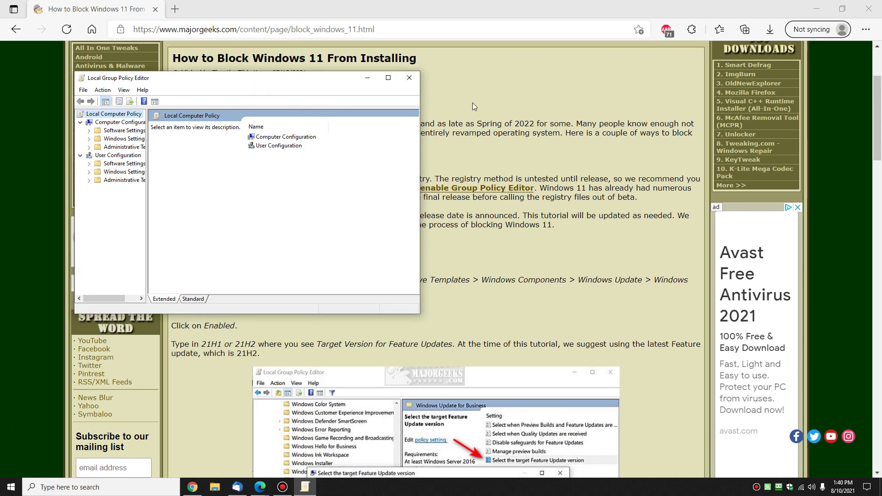
pyautogui.moveTo(276, 79); pyautogui.dragTo(695, 101)
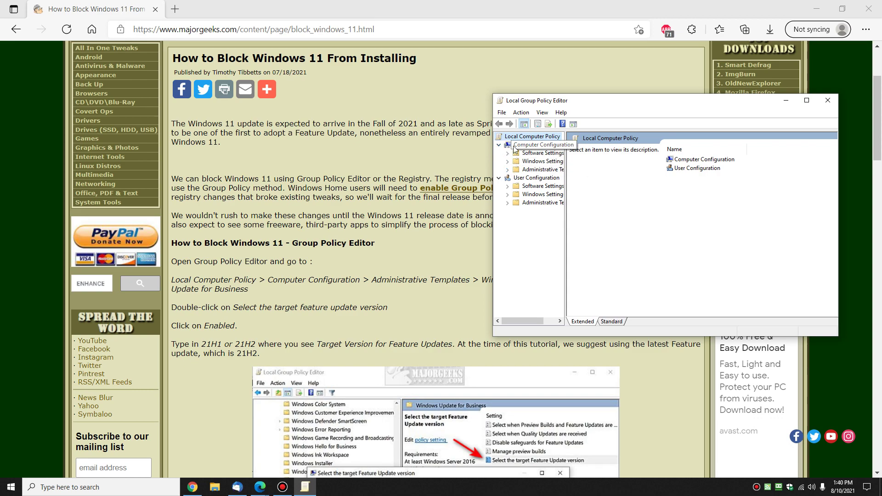
# Expand Administrative Templates > Windows Components > Windows Update > Windows Update for Business in the policy tree
pyautogui.click(508, 170)
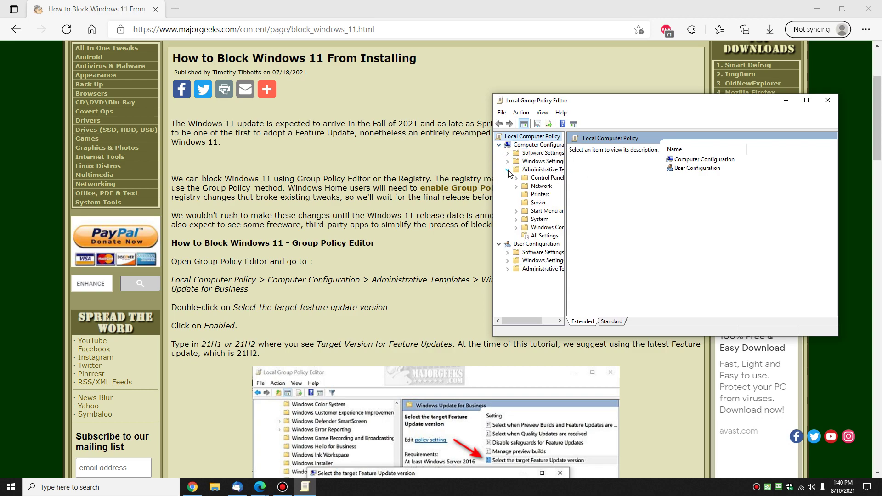
pyautogui.moveTo(595, 108); pyautogui.dragTo(540, 91)
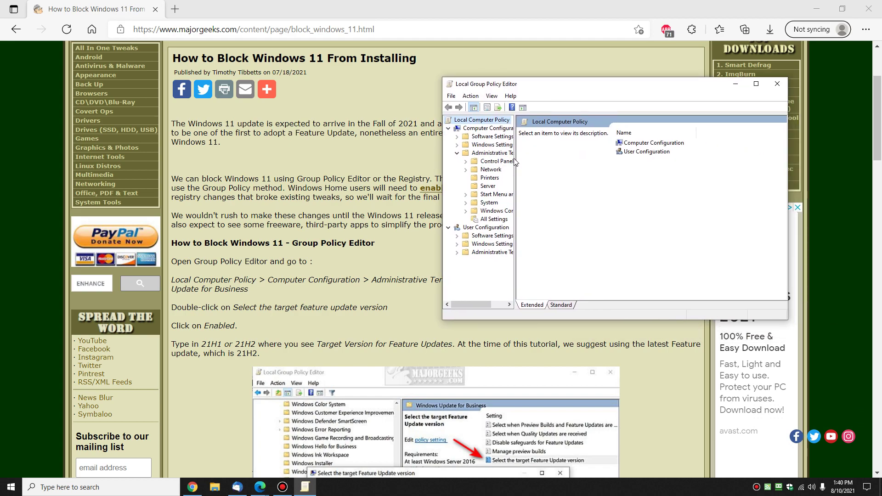
pyautogui.moveTo(515, 161); pyautogui.dragTo(580, 169)
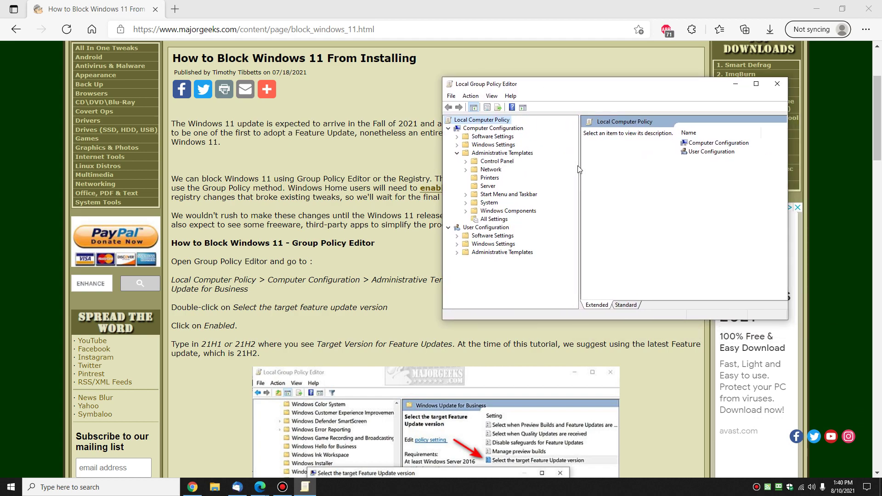
pyautogui.doubleClick(484, 211)
pyautogui.scroll(-12, 492, 215)
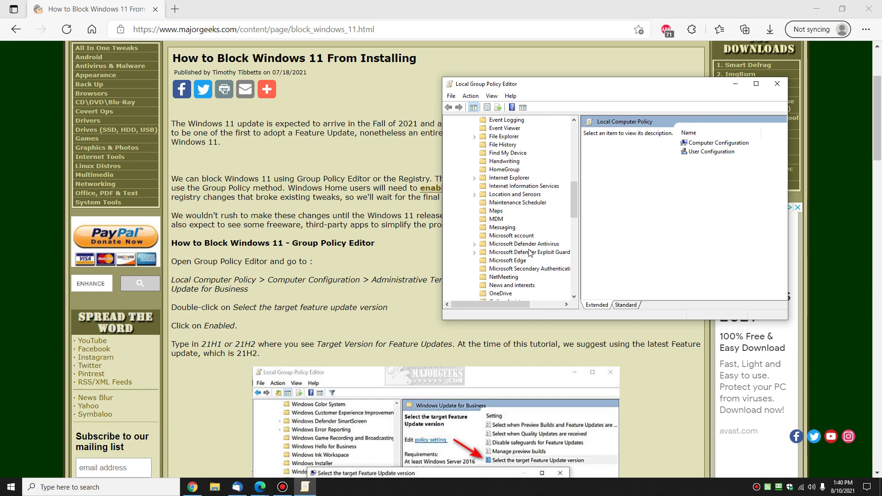
pyautogui.scroll(-13, 526, 261)
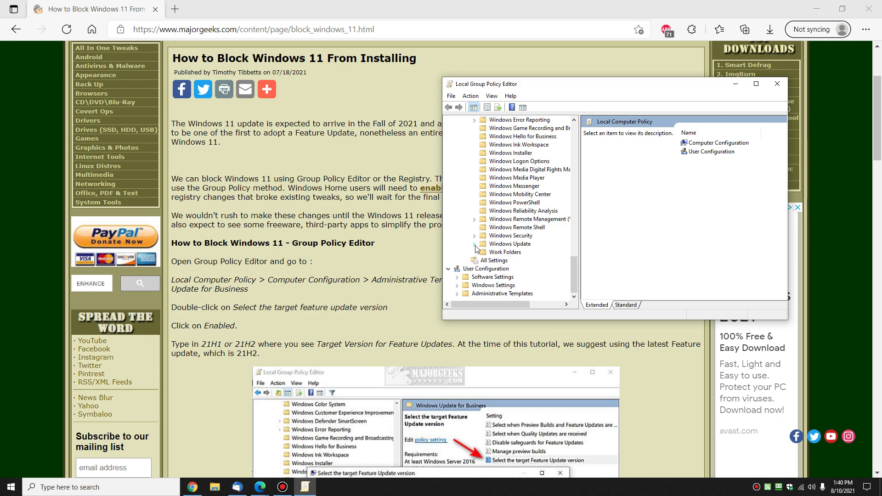
pyautogui.click(498, 246)
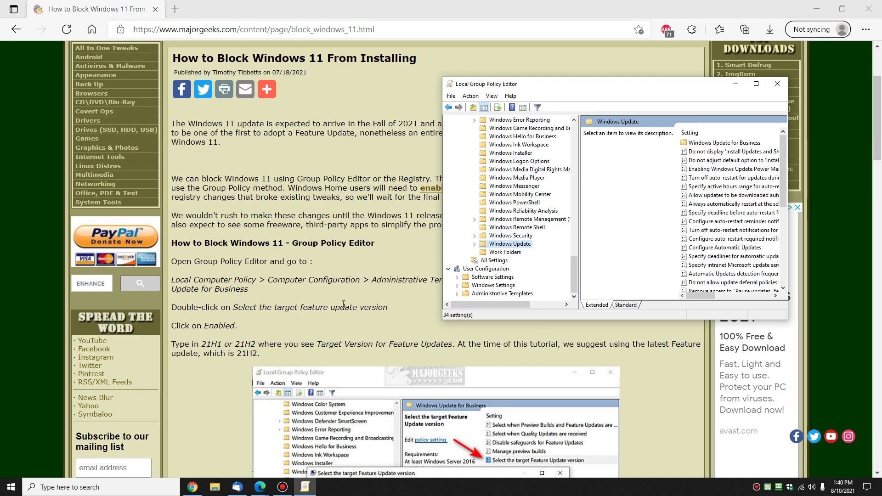
pyautogui.click(476, 244)
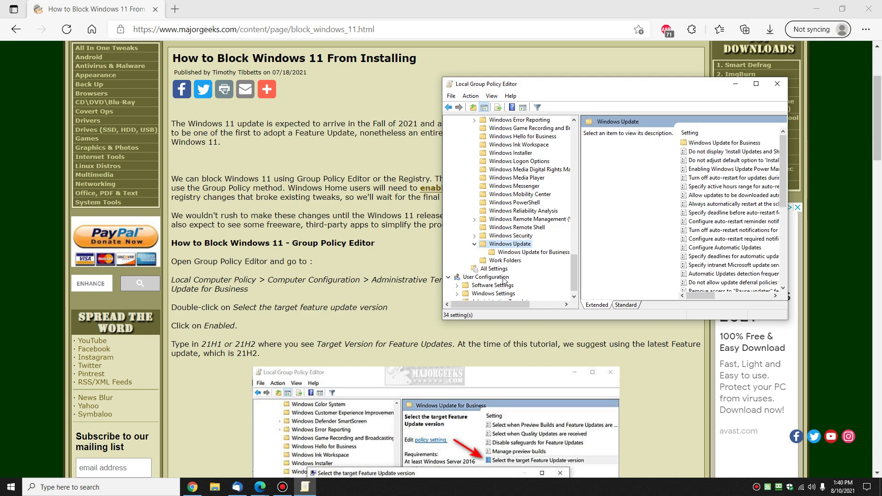
pyautogui.click(529, 253)
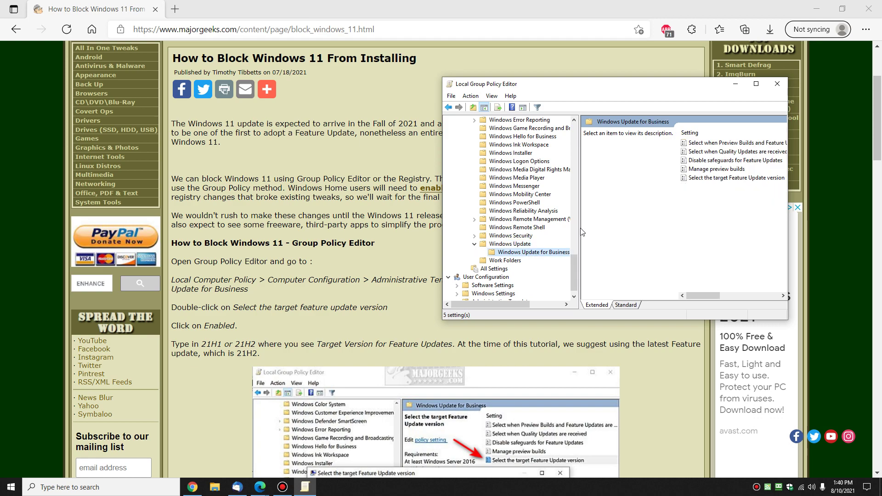
# Widen the editor, view the Select the target Feature Update version description, then return to the article
pyautogui.moveTo(580, 232); pyautogui.dragTo(614, 221)
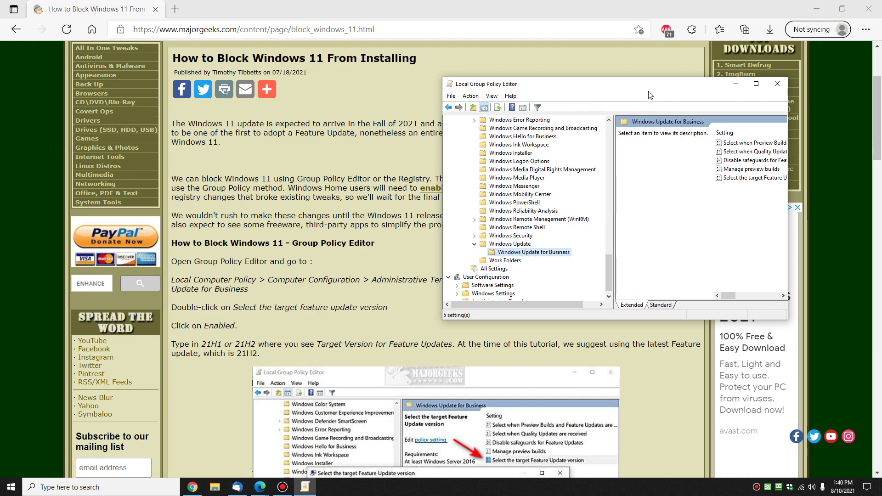
pyautogui.moveTo(649, 84); pyautogui.dragTo(551, 72)
pyautogui.moveTo(690, 125); pyautogui.dragTo(797, 125)
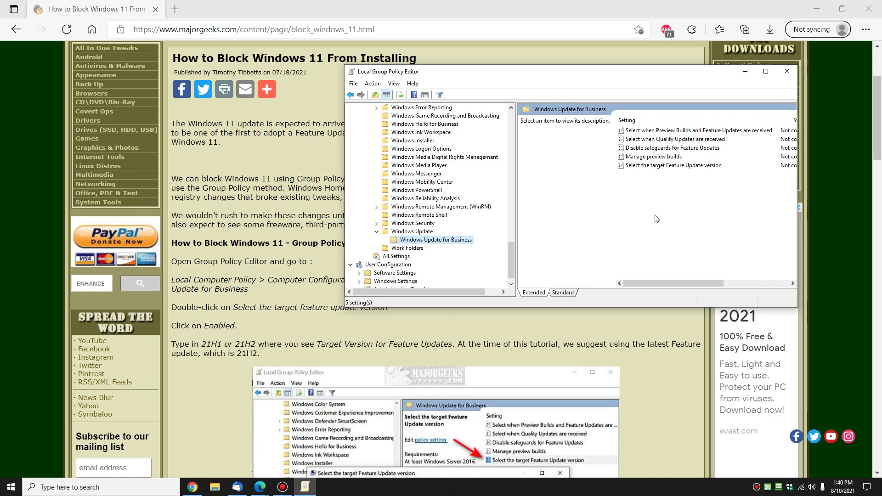
pyautogui.click(684, 167)
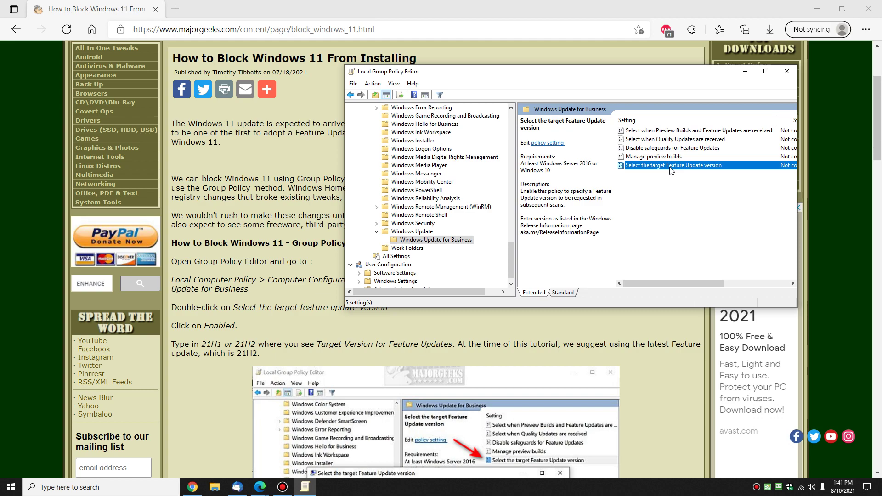
pyautogui.click(300, 304)
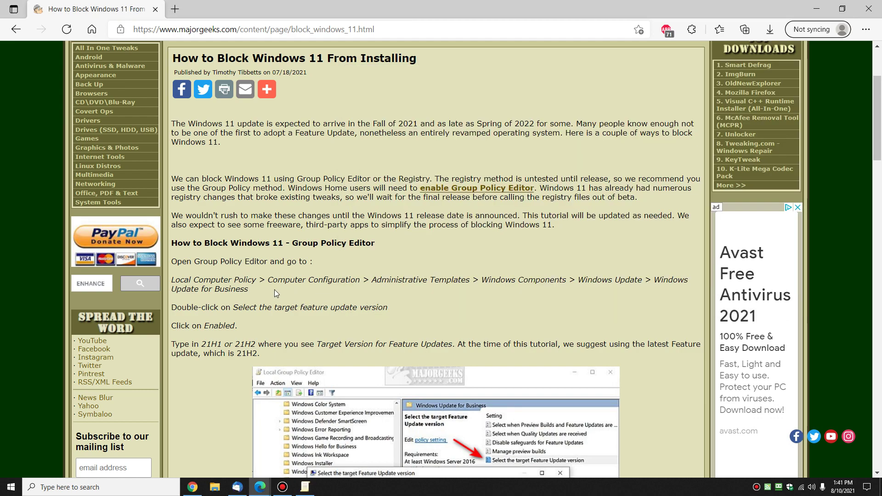
# Select and copy '21H2' from the article's Target Version instructions
pyautogui.scroll(-1, 299, 311)
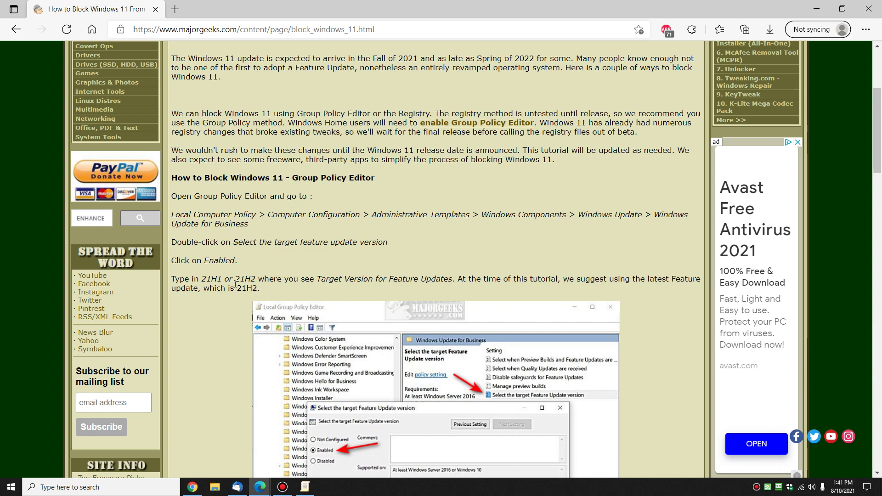
pyautogui.moveTo(236, 279); pyautogui.dragTo(255, 279)
pyautogui.rightClick(249, 279)
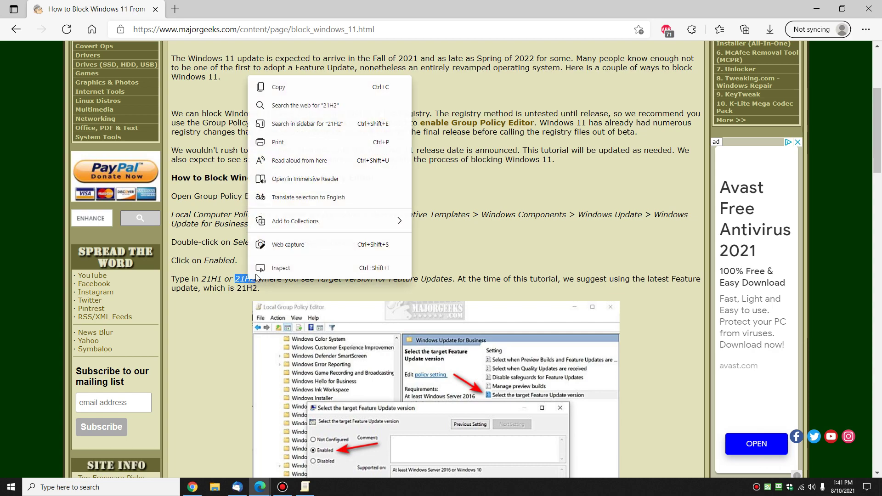
pyautogui.click(314, 89)
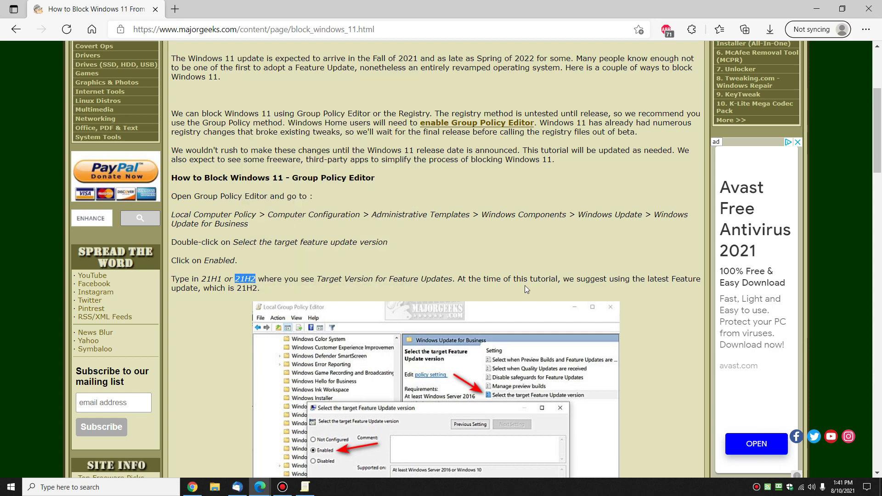
# Enable Select the target Feature Update version with target version 21H2, then cancel the dialog
pyautogui.click(305, 487)
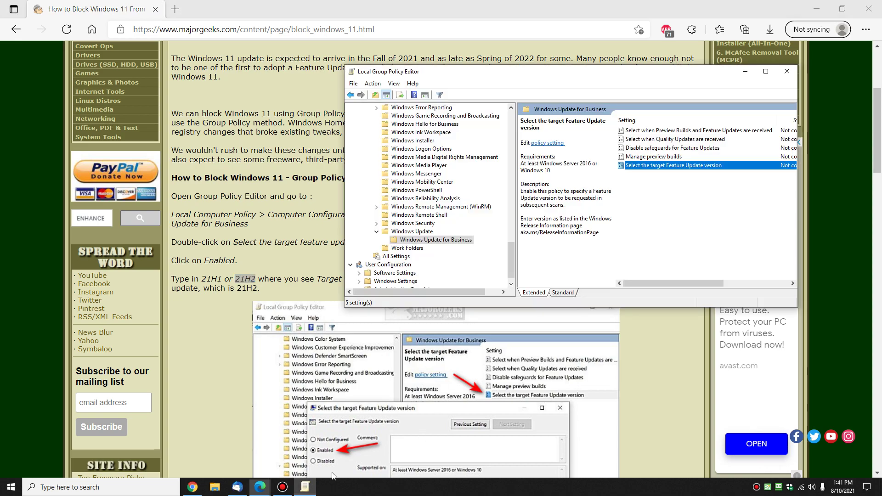
pyautogui.doubleClick(675, 166)
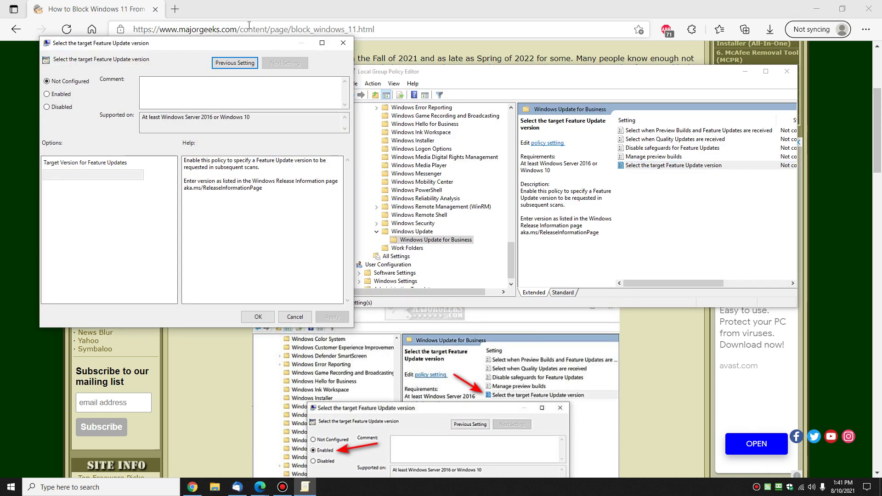
pyautogui.moveTo(239, 46); pyautogui.dragTo(668, 49)
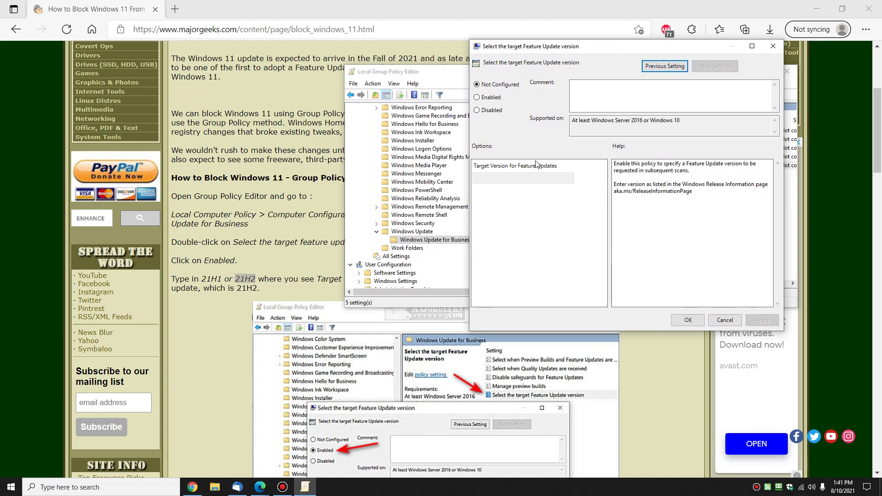
pyautogui.click(492, 97)
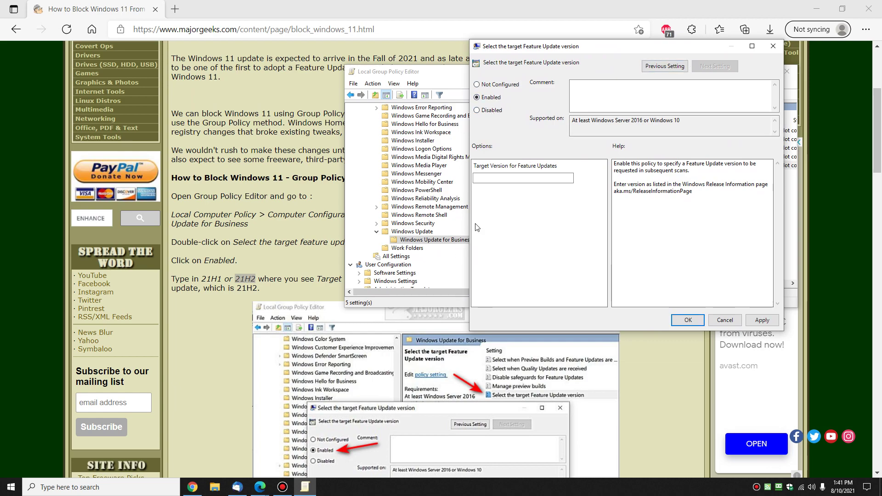
pyautogui.click(560, 177)
pyautogui.write('21H2')
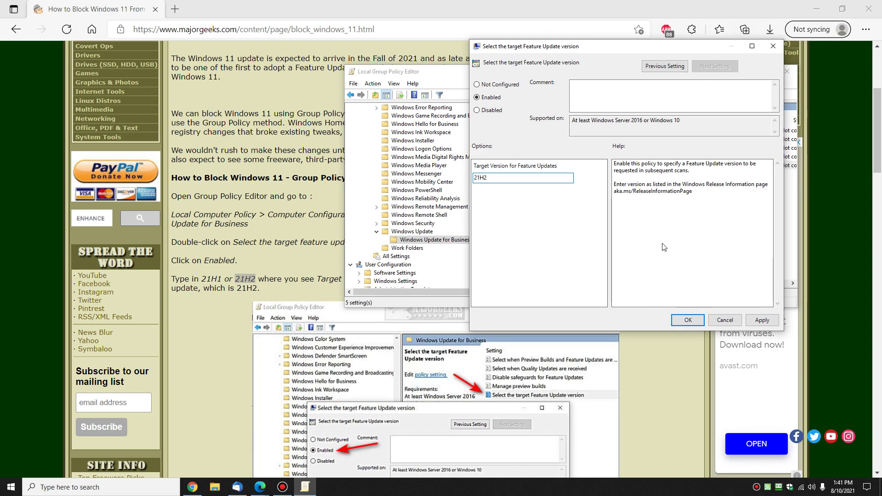
pyautogui.click(732, 323)
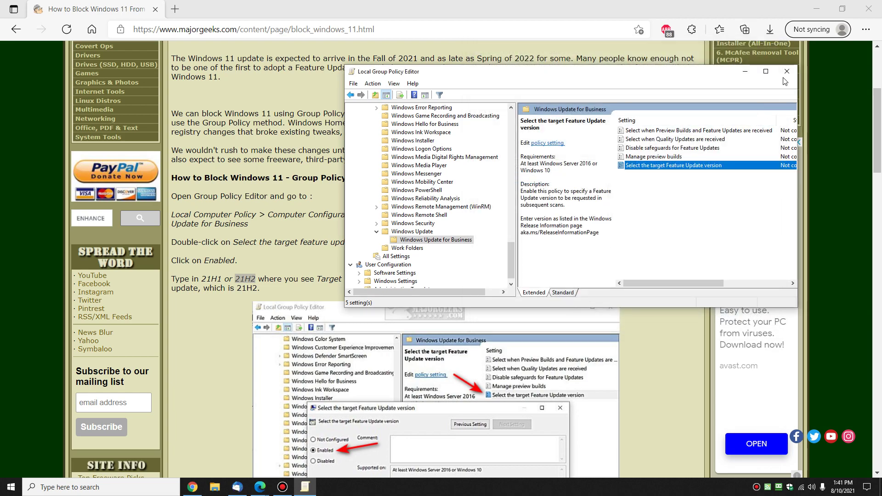
# Close the policy editor and scroll the article to its registry section and WindowsUpdate screenshot
pyautogui.click(789, 71)
pyautogui.click(499, 212)
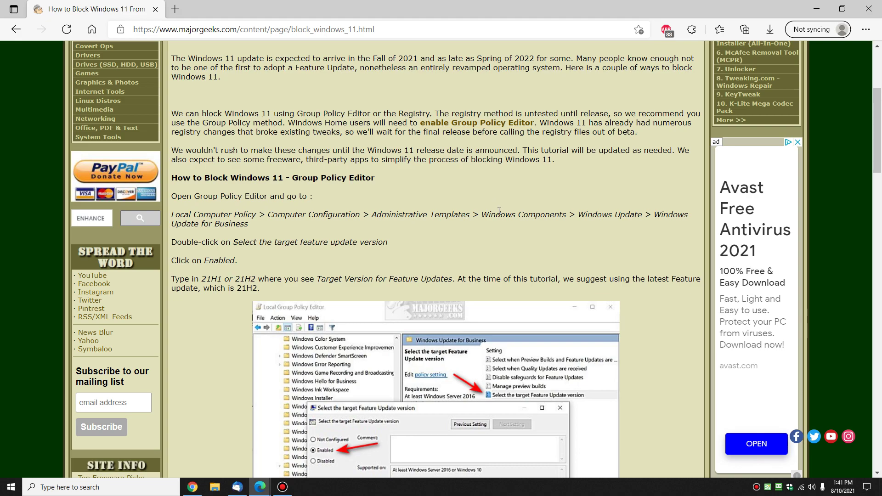
pyautogui.scroll(-8, 499, 212)
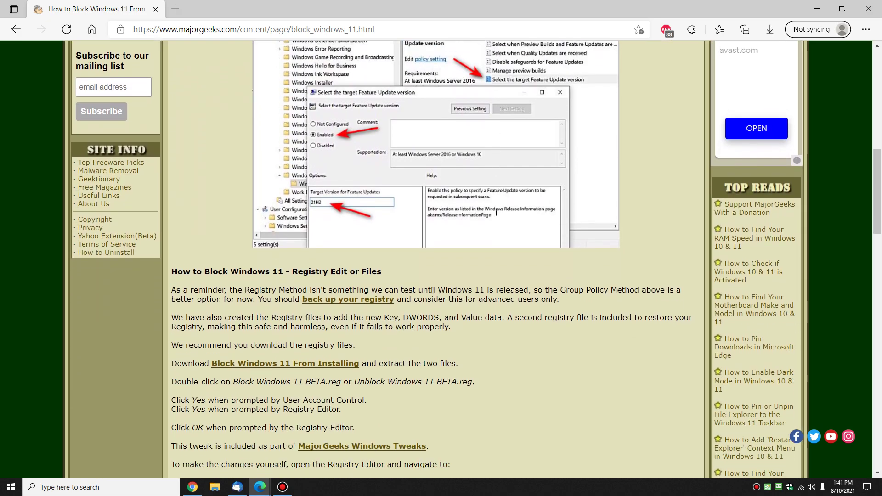
pyautogui.scroll(-2, 474, 224)
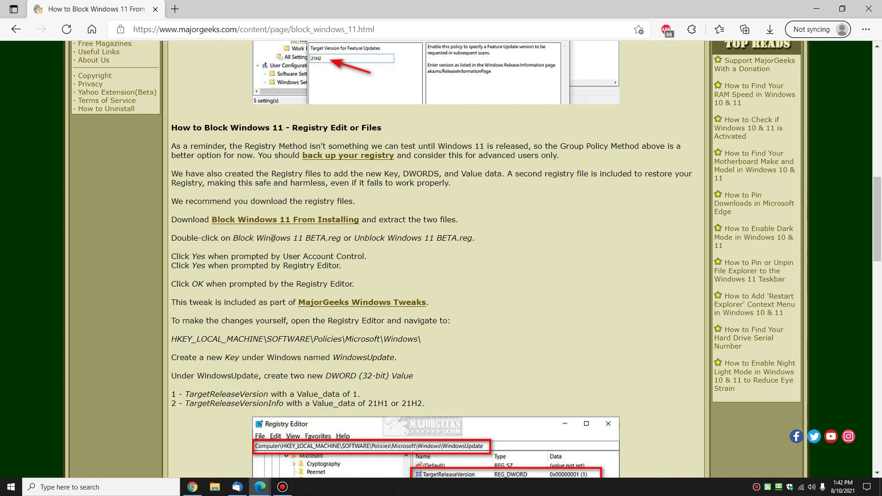
pyautogui.moveTo(355, 237); pyautogui.dragTo(472, 238)
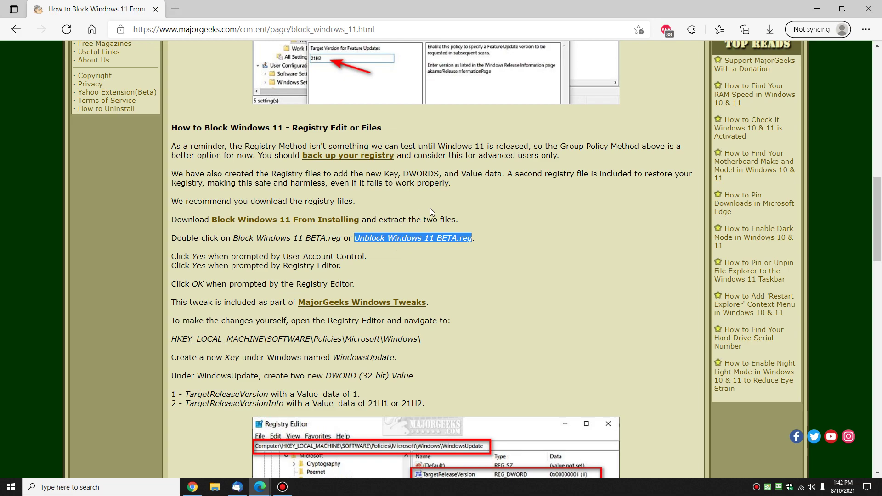
pyautogui.scroll(-1, 440, 207)
pyautogui.click(535, 206)
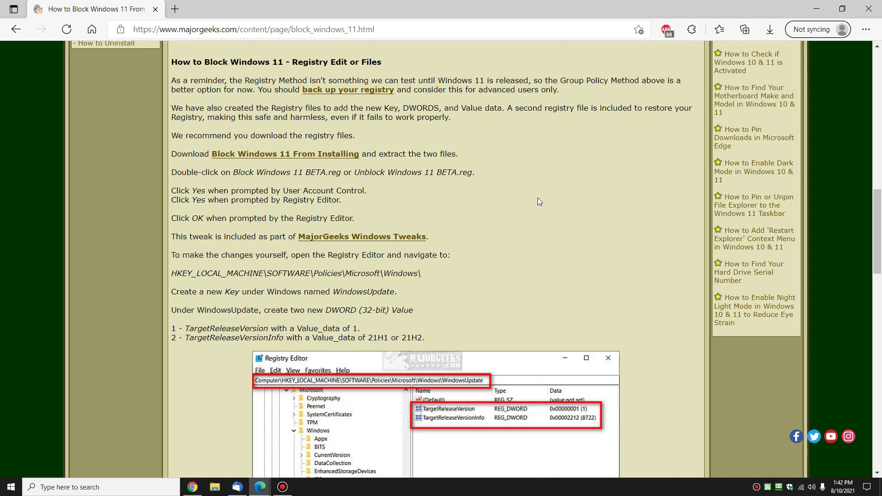
pyautogui.scroll(-2, 539, 201)
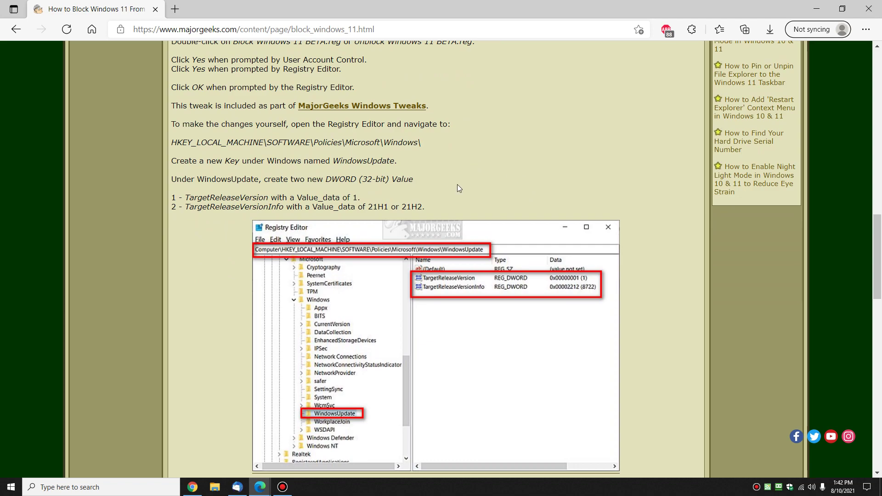
# Copy the HKEY_LOCAL_MACHINE\SOFTWARE\Policies\Microsoft\Windows path from the article and launch regedit
pyautogui.moveTo(172, 143); pyautogui.dragTo(421, 143)
pyautogui.rightClick(419, 145)
pyautogui.click(419, 155)
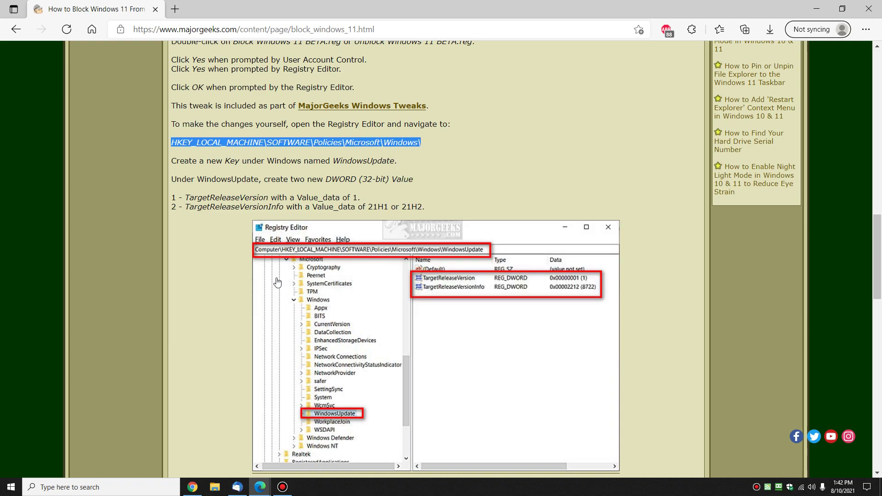
pyautogui.press('super+r')
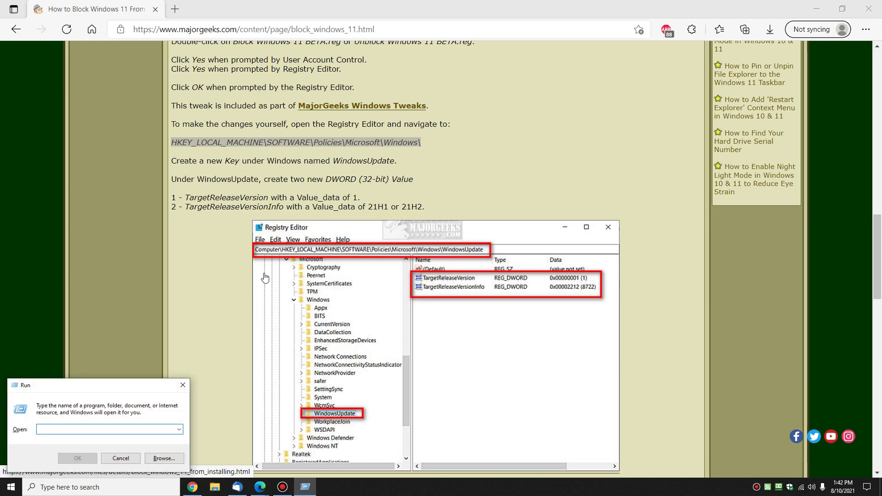
pyautogui.write('reg')
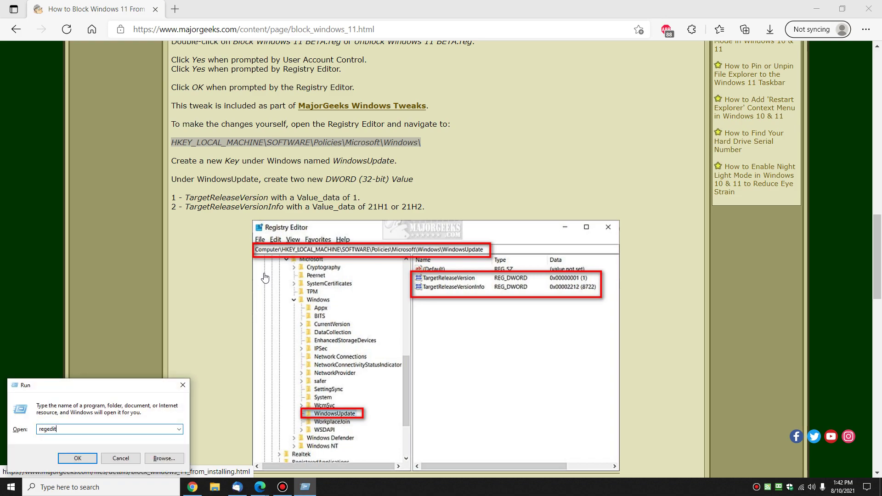
pyautogui.write('edit')
pyautogui.press('Return')
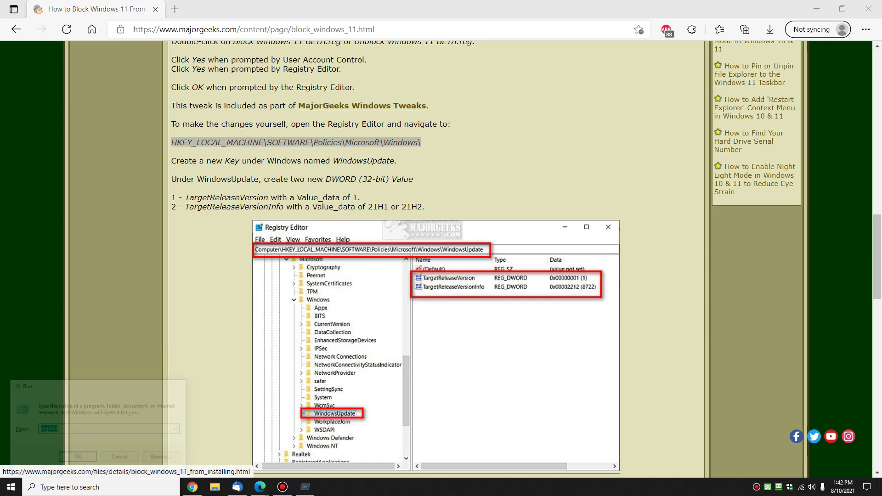
# Paste the path into Registry Editor's address bar to open the Windows key, then reposition the window
pyautogui.moveTo(828, 131); pyautogui.dragTo(410, 87)
pyautogui.moveTo(598, 109); pyautogui.dragTo(301, 115)
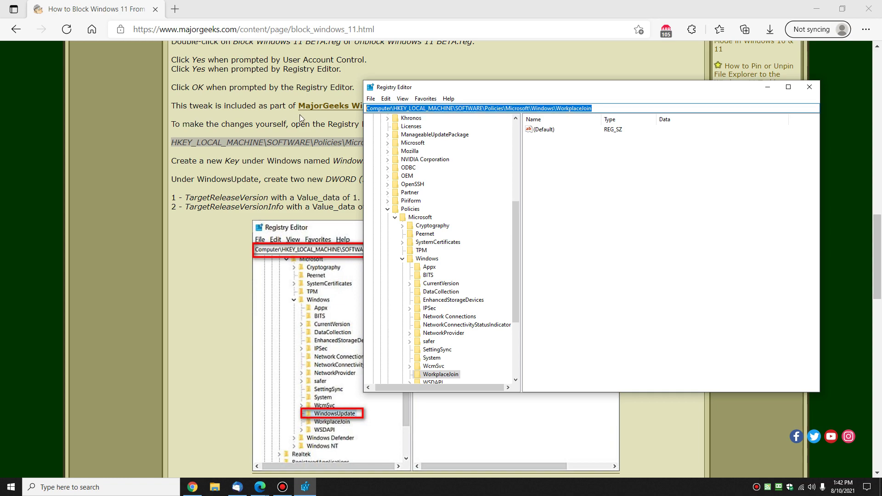
pyautogui.hotkey('ctrl', 'v')
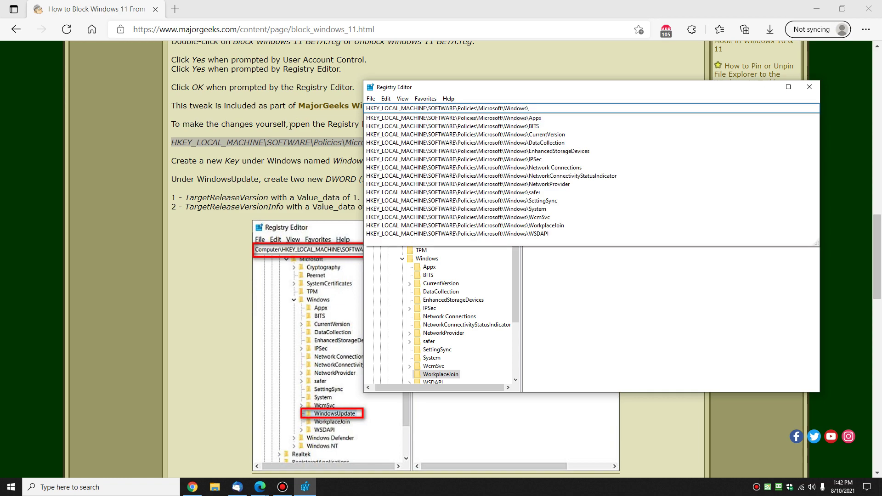
pyautogui.press('Return')
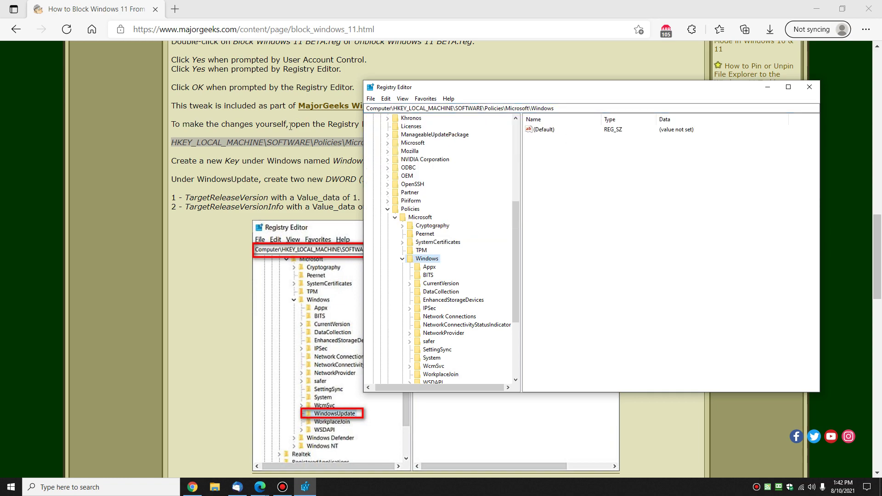
pyautogui.click(232, 164)
pyautogui.click(305, 487)
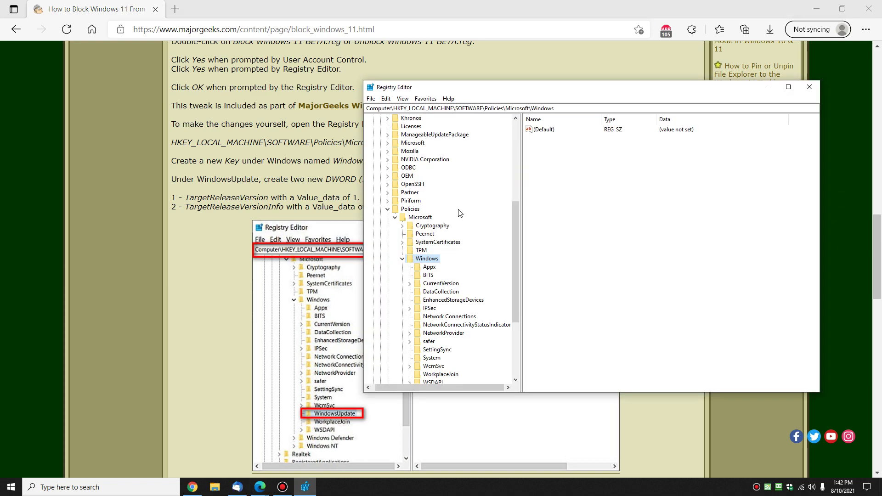
pyautogui.moveTo(499, 93); pyautogui.dragTo(492, 205)
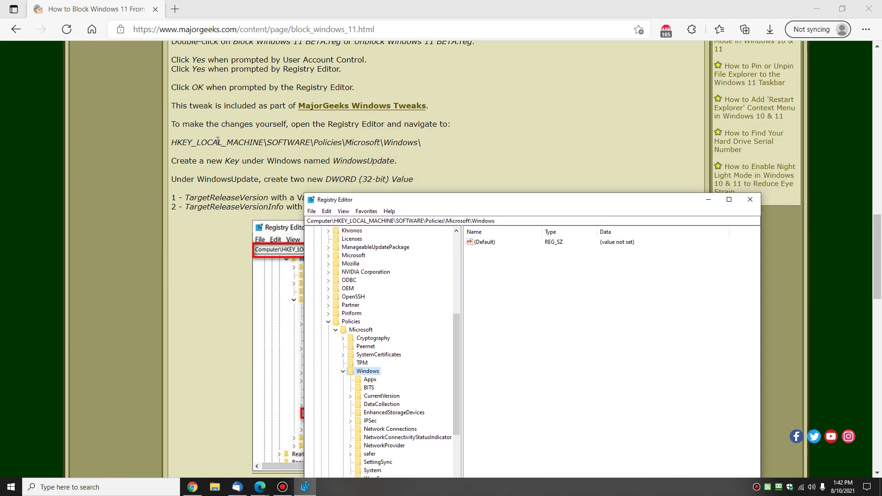
pyautogui.click(328, 224)
pyautogui.click(442, 225)
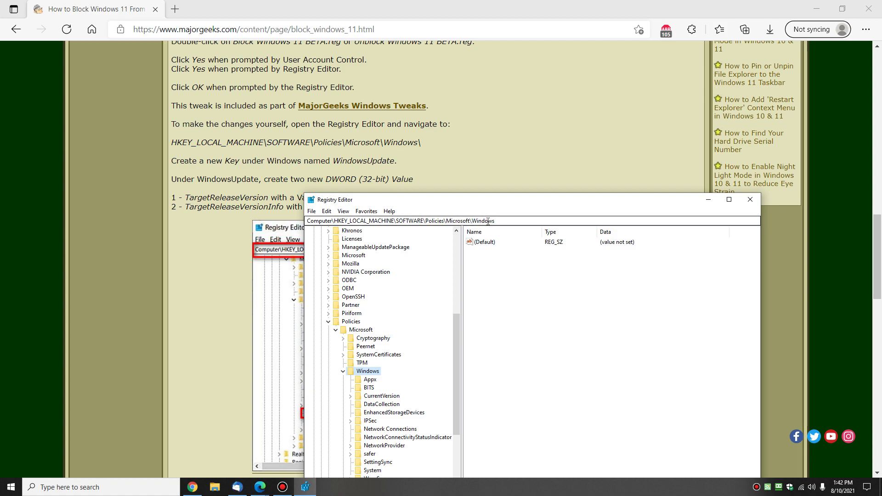
pyautogui.moveTo(513, 203); pyautogui.dragTo(626, 64)
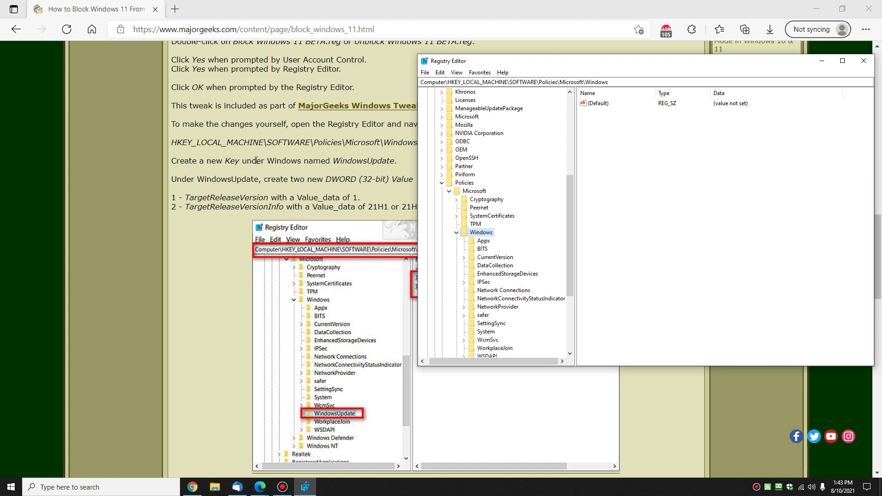
# Show the Windows key's New submenu, then return to the article and highlight 'WindowsUpdate'
pyautogui.rightClick(481, 234)
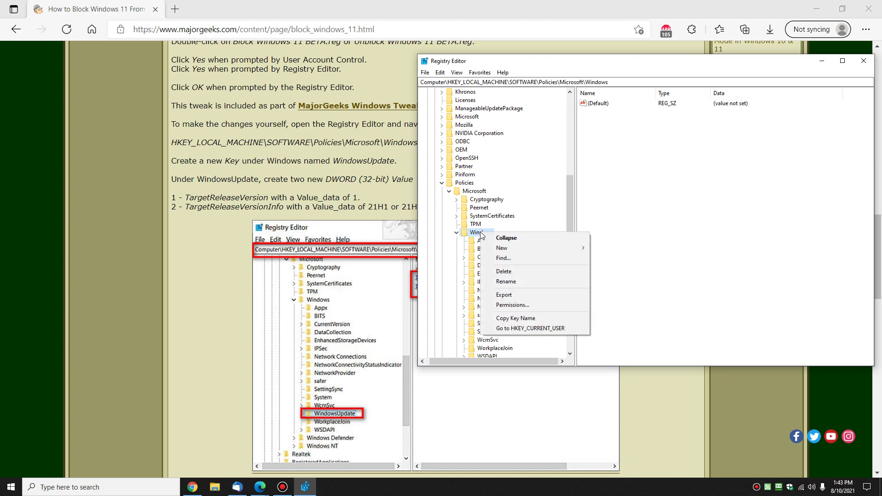
pyautogui.moveTo(519, 247)
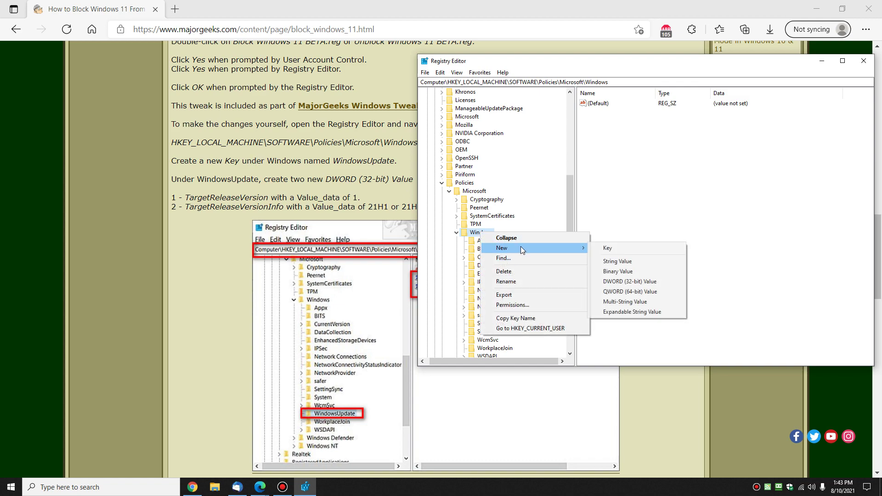
pyautogui.click(304, 187)
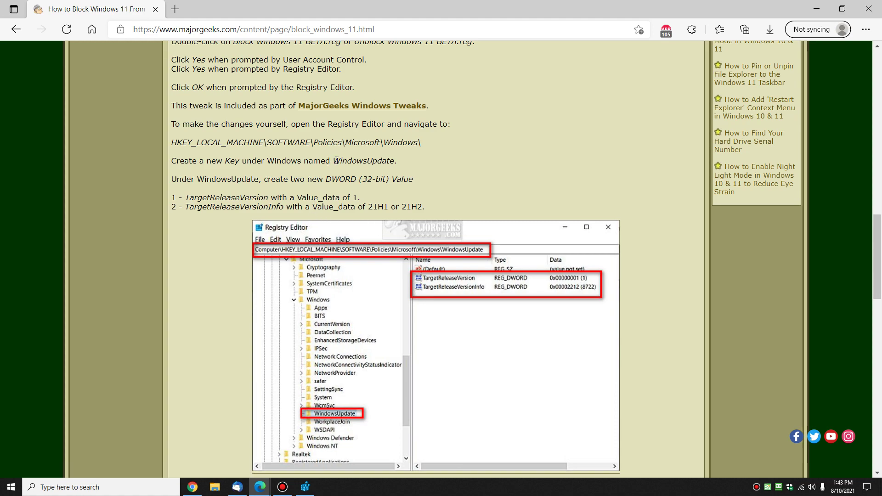
pyautogui.moveTo(332, 162); pyautogui.dragTo(396, 162)
pyautogui.click(408, 183)
pyautogui.click(305, 488)
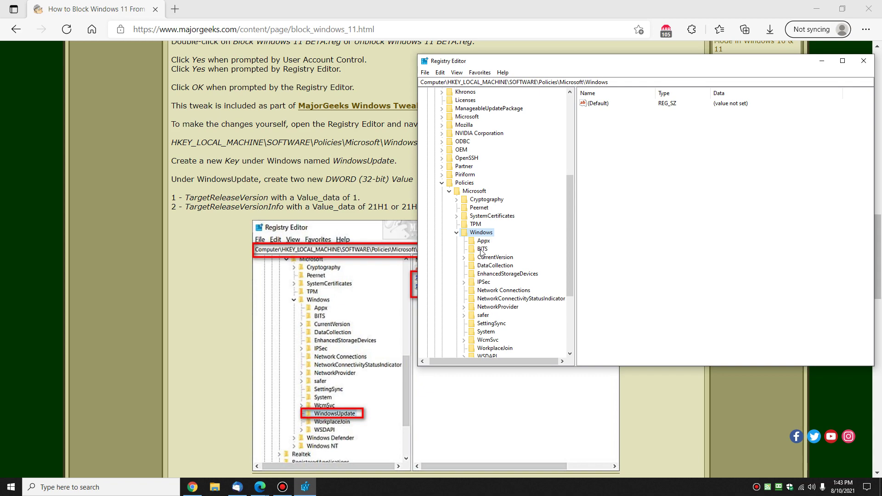
pyautogui.click(327, 194)
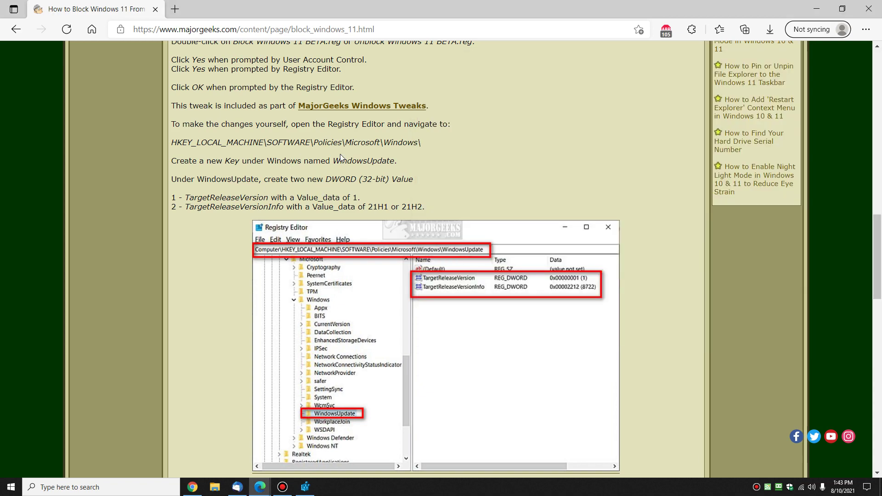
# Highlight TargetReleaseVersion, TargetReleaseVersionInfo and 21H2 in the article's registry instructions
pyautogui.moveTo(185, 198); pyautogui.dragTo(268, 200)
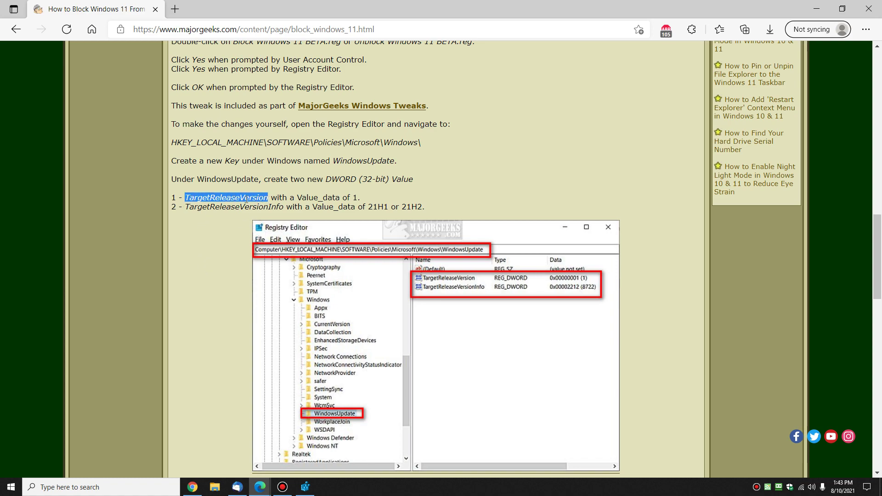
pyautogui.click(186, 208)
pyautogui.moveTo(188, 208); pyautogui.dragTo(284, 209)
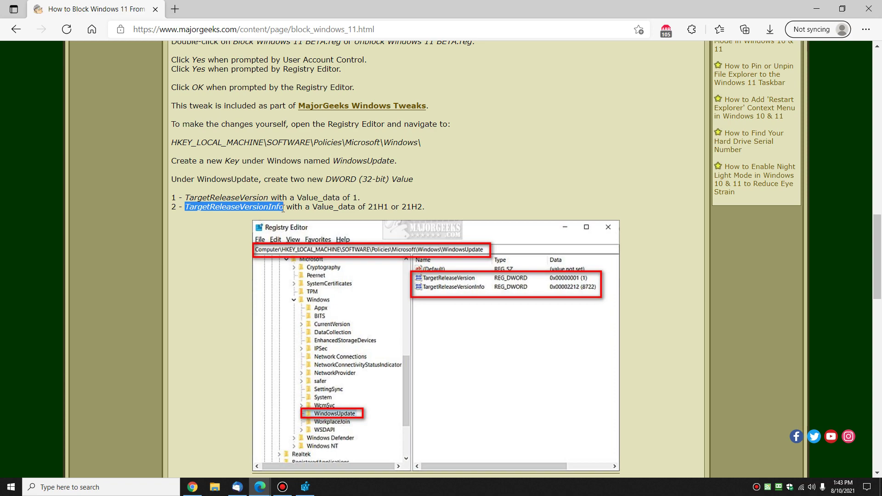
pyautogui.click(292, 200)
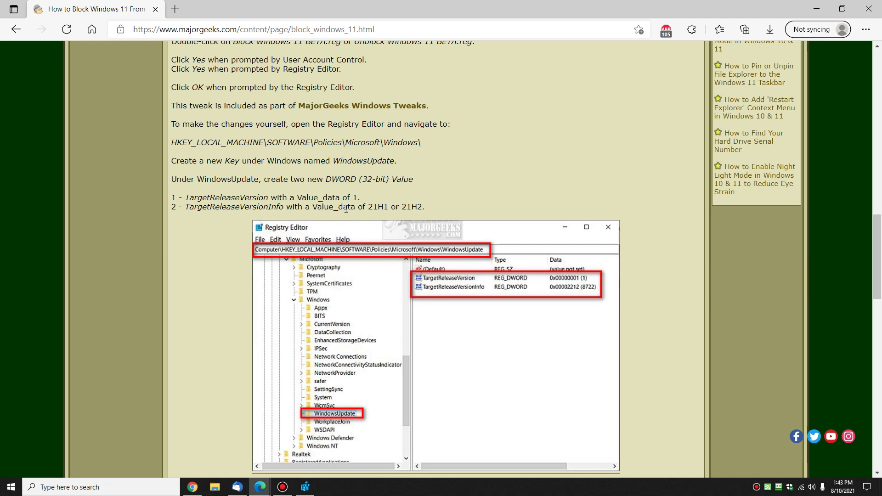
pyautogui.doubleClick(404, 207)
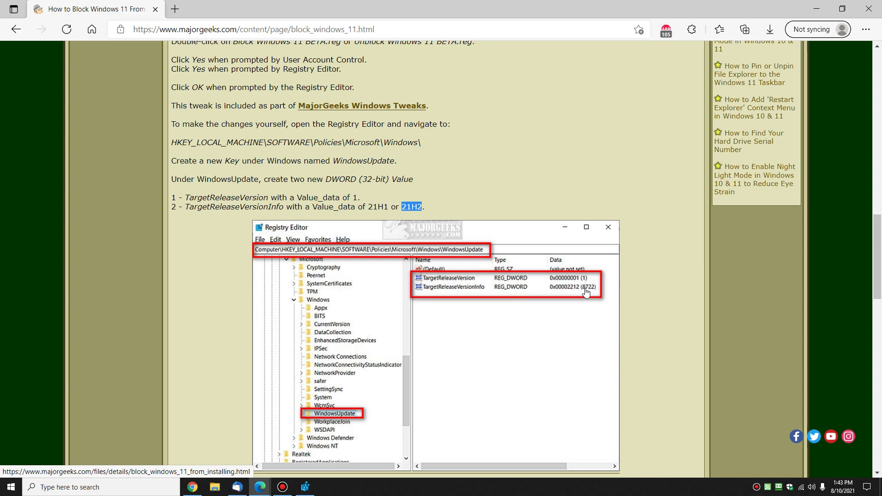
pyautogui.click(544, 189)
# Scroll to the top and open the 'enable Group Policy Editor' link in a new tab
pyautogui.scroll(-2, 519, 200)
pyautogui.scroll(1, 503, 214)
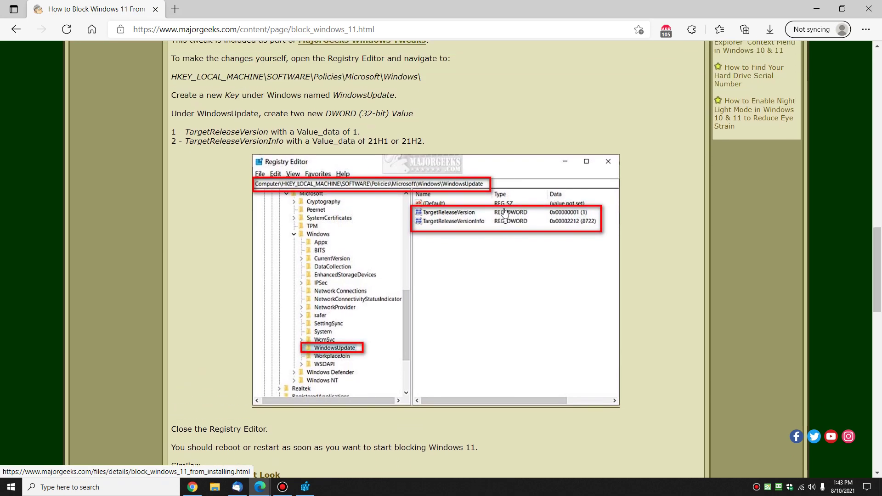
pyautogui.scroll(3, 503, 214)
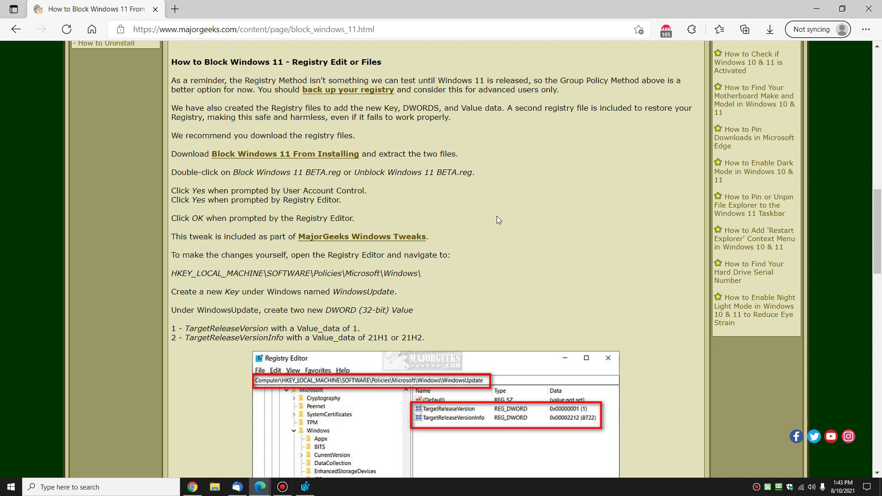
pyautogui.scroll(10, 497, 219)
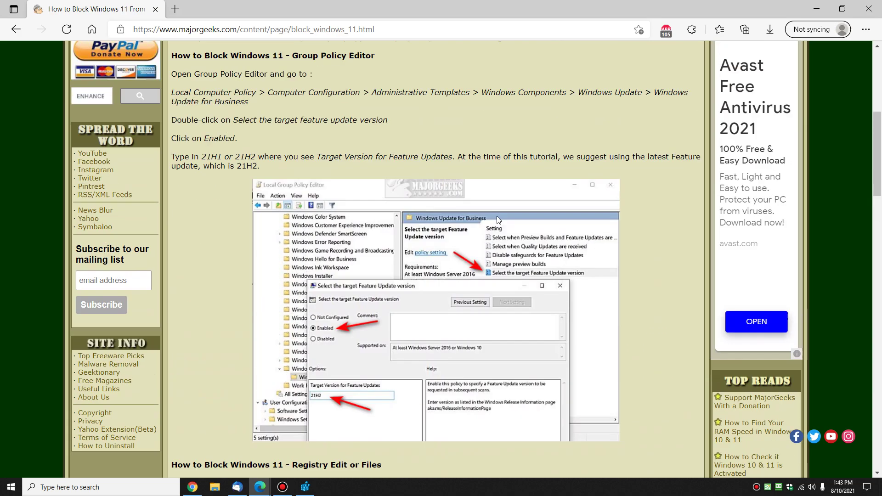
pyautogui.scroll(1, 497, 216)
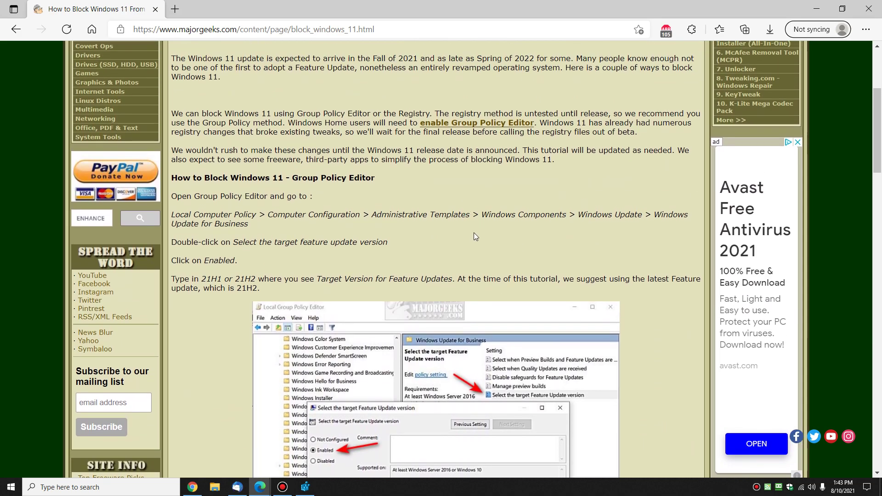
pyautogui.click(467, 125)
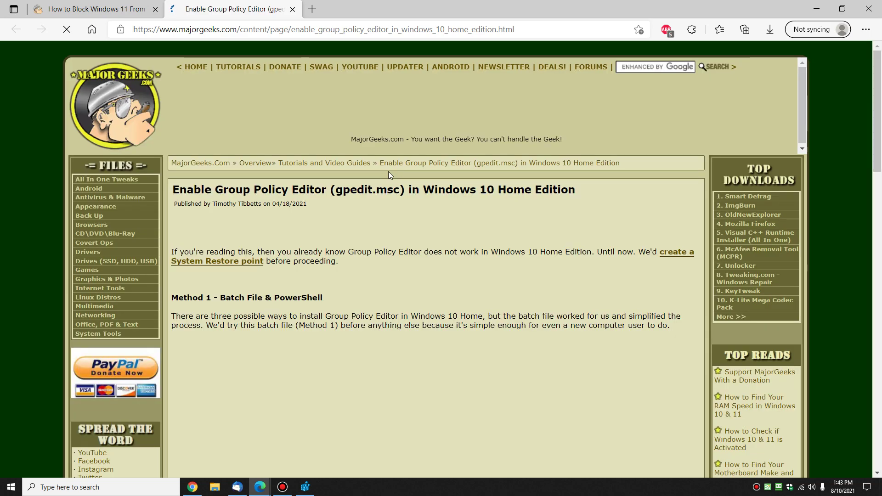
# Scroll through the Enable Group Policy Editor article, then close its tab
pyautogui.scroll(-3, 336, 229)
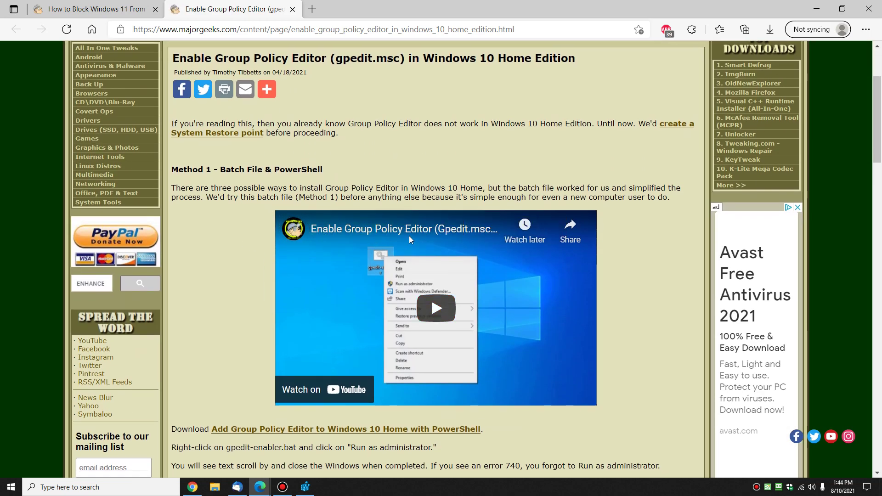
pyautogui.scroll(-1, 321, 276)
pyautogui.scroll(-2, 320, 276)
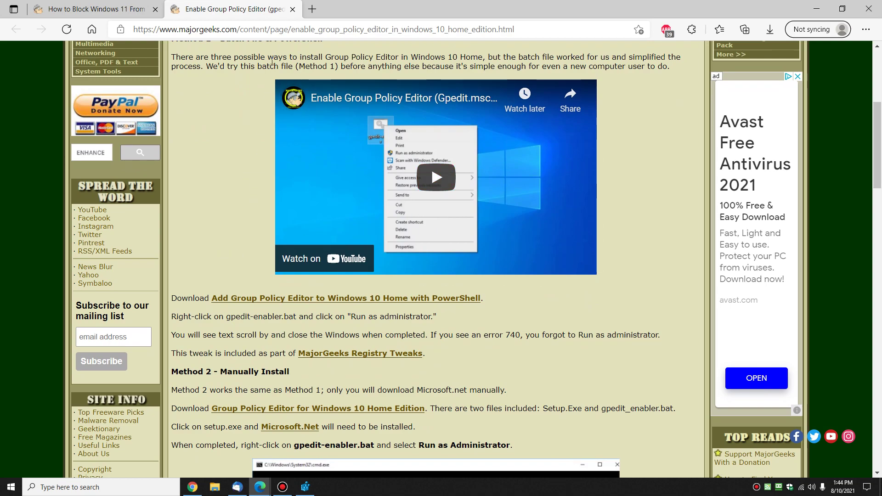
pyautogui.click(293, 9)
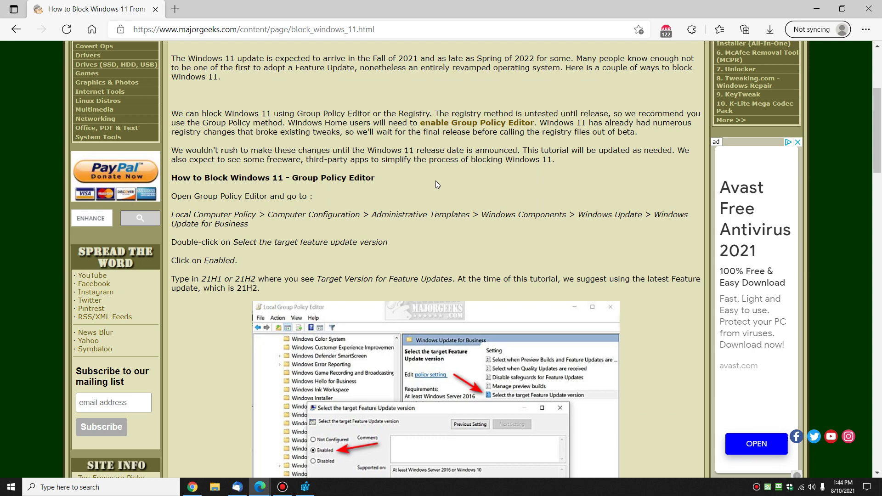
# Scroll up to the How to Block Windows 11 article's title and introduction
pyautogui.scroll(3, 436, 181)
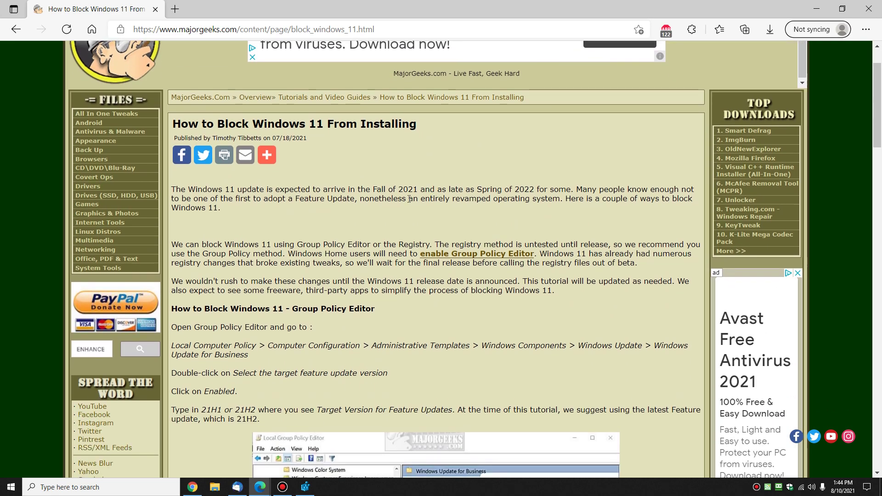